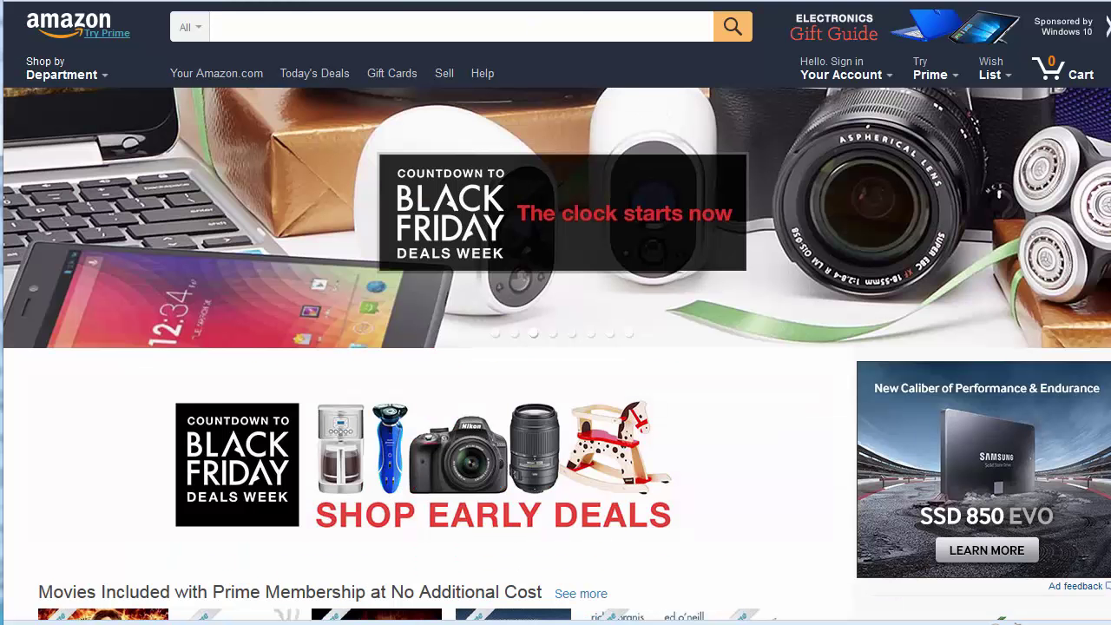
Search Amazon's Appliances department and scroll down to its Featured Appliances Categories
{"action": "left_click", "coordinate": [192, 28]}
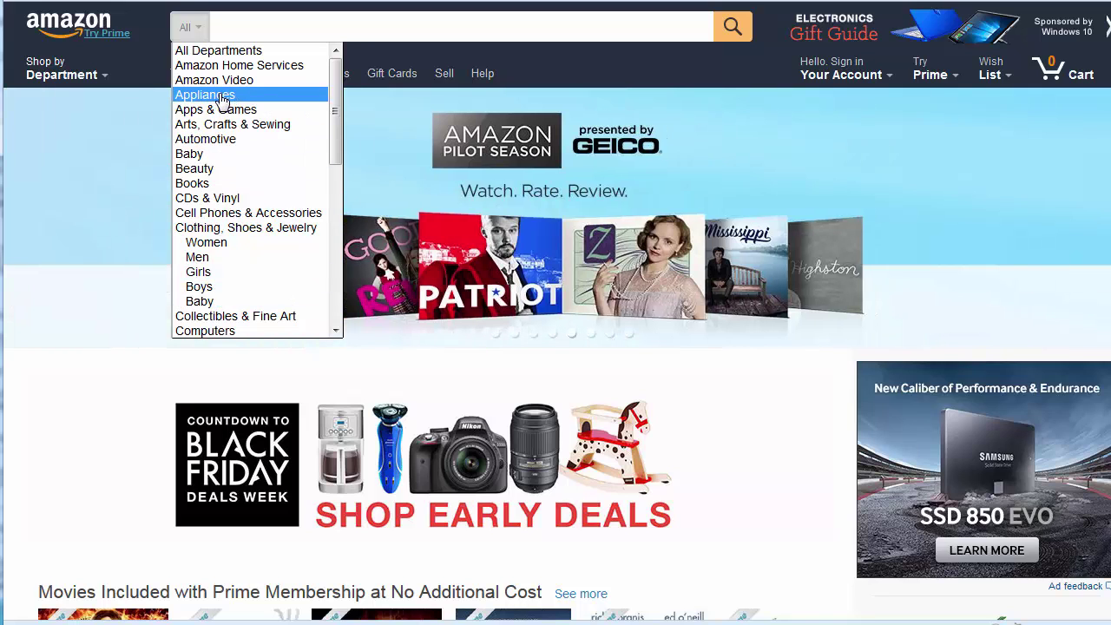
{"action": "left_click", "coordinate": [222, 97]}
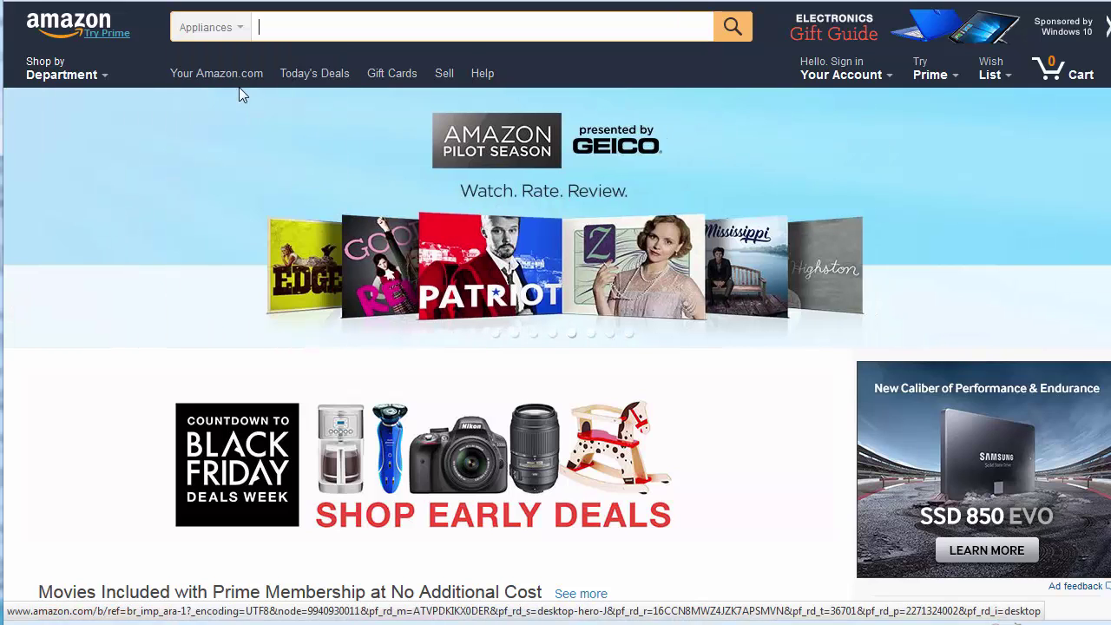
{"action": "left_click", "coordinate": [737, 29]}
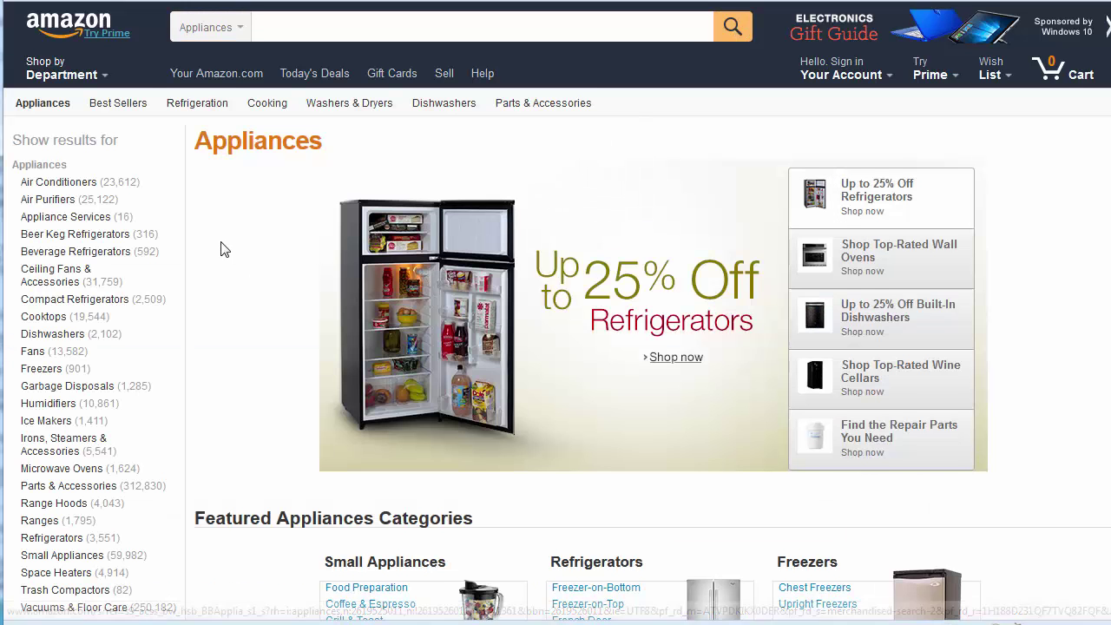
{"action": "scroll", "coordinate": [221, 250], "scroll_direction": "down", "scroll_amount": 5}
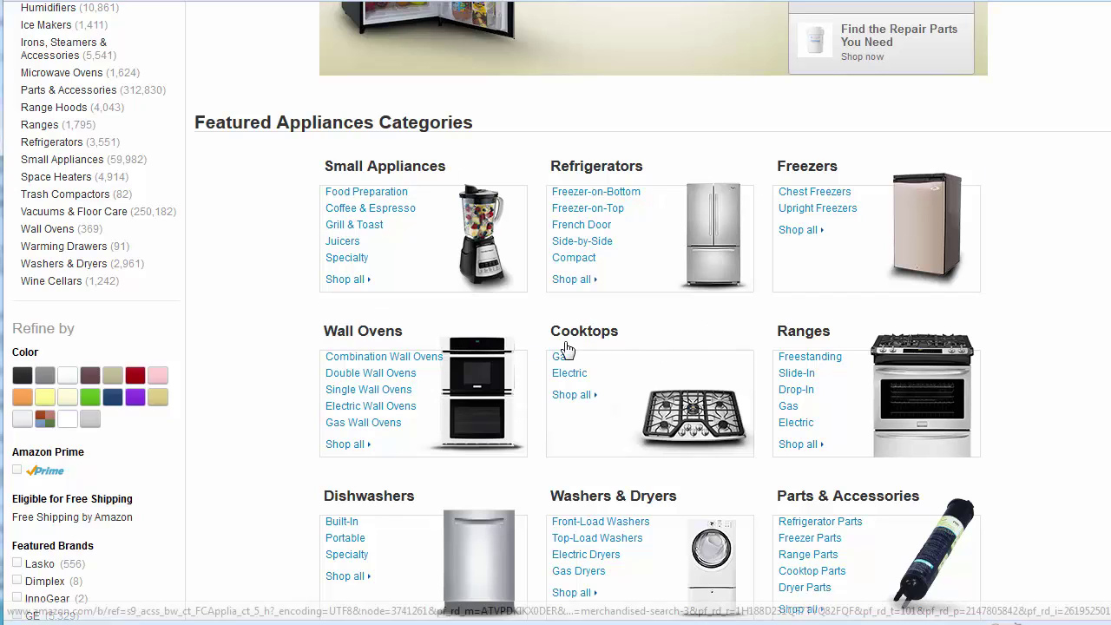
Open the Small Appliances category and scroll down through its product results
{"action": "left_click", "coordinate": [376, 169]}
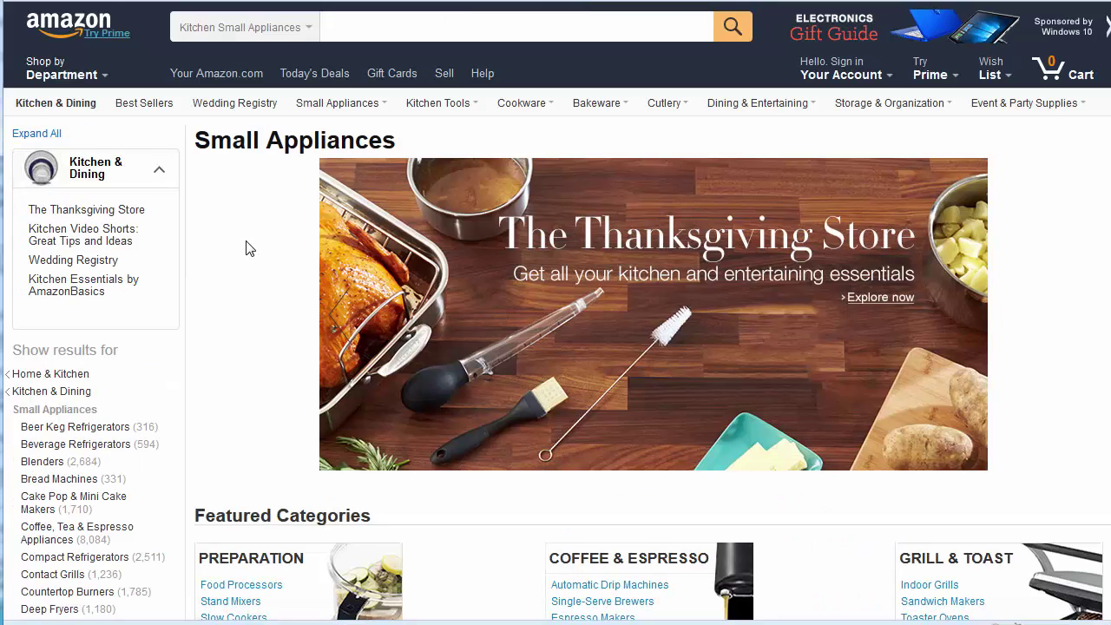
{"action": "scroll", "coordinate": [249, 249], "scroll_direction": "down", "scroll_amount": 5}
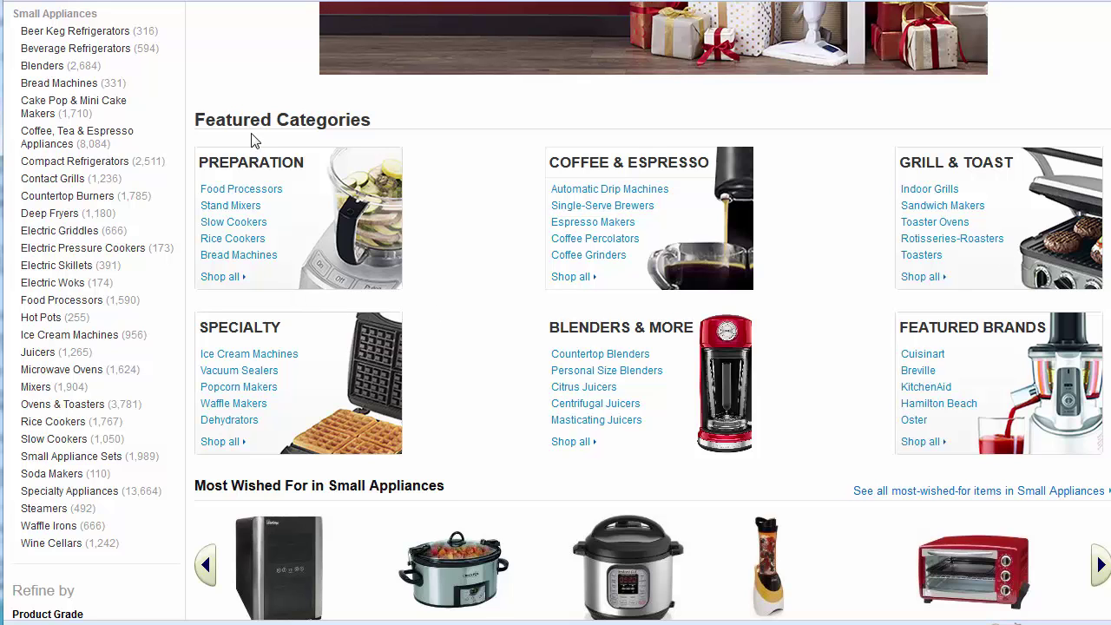
{"action": "scroll", "coordinate": [251, 142], "scroll_direction": "down", "scroll_amount": 4}
{"action": "scroll", "coordinate": [252, 141], "scroll_direction": "down", "scroll_amount": 5}
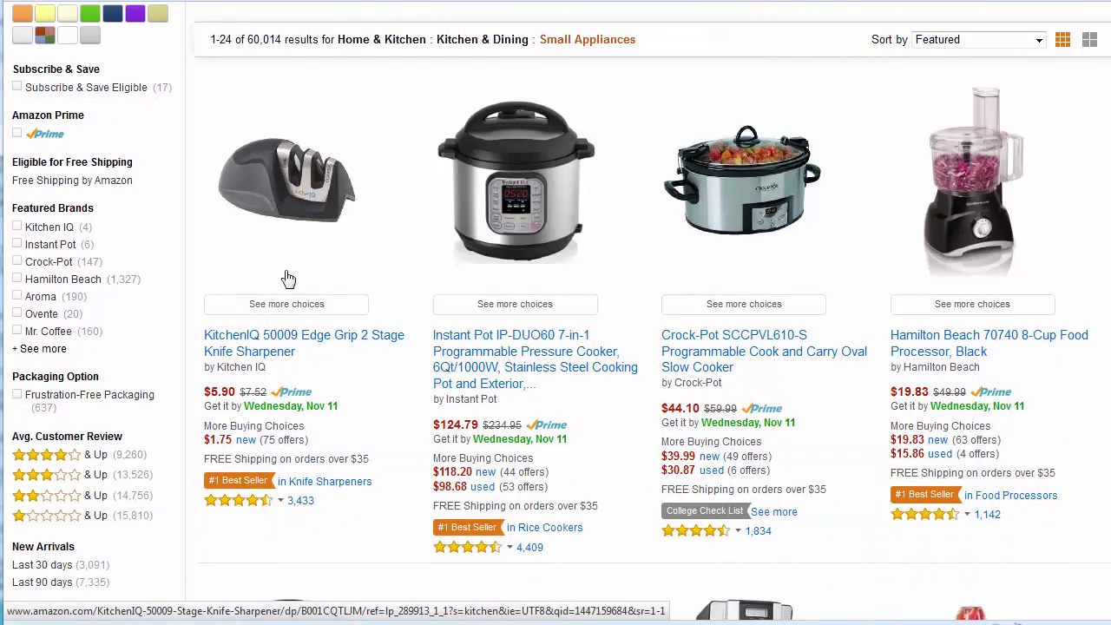
{"action": "scroll", "coordinate": [760, 289], "scroll_direction": "down", "scroll_amount": 4}
{"action": "scroll", "coordinate": [759, 289], "scroll_direction": "down", "scroll_amount": 18}
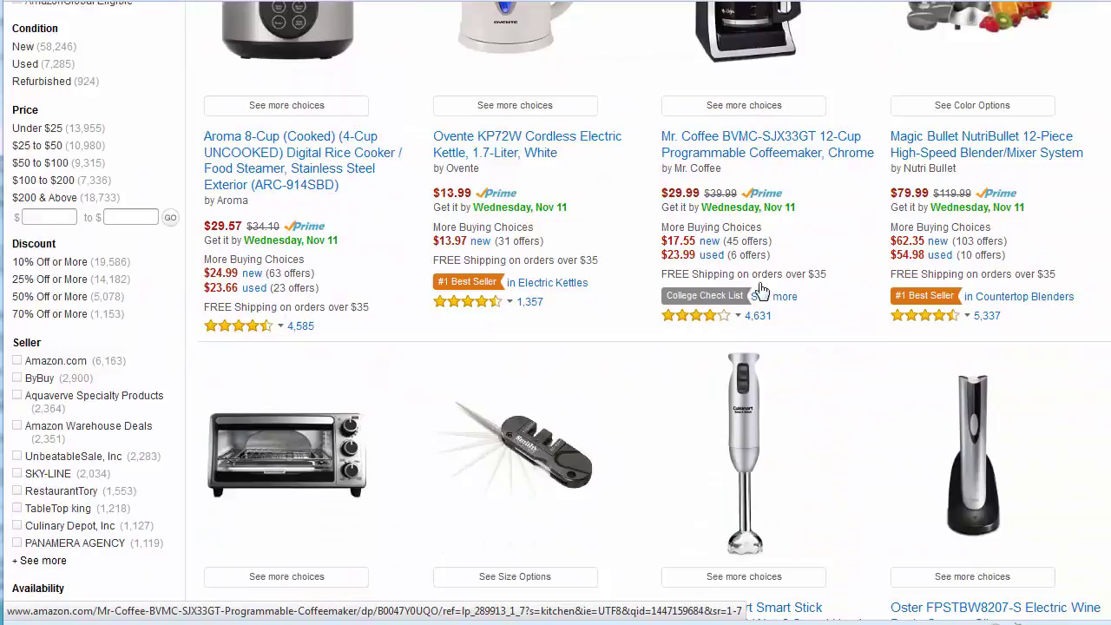
{"action": "scroll", "coordinate": [759, 289], "scroll_direction": "down", "scroll_amount": 9}
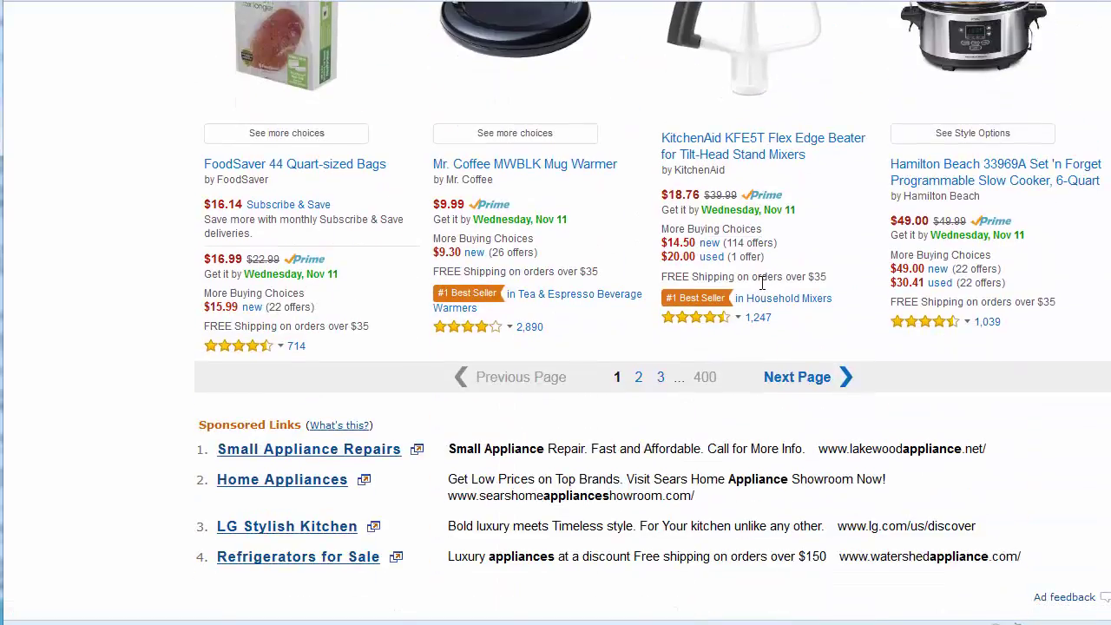
Scroll back to the top and copy the Small Appliances page address
{"action": "scroll", "coordinate": [760, 291], "scroll_direction": "up", "scroll_amount": 6}
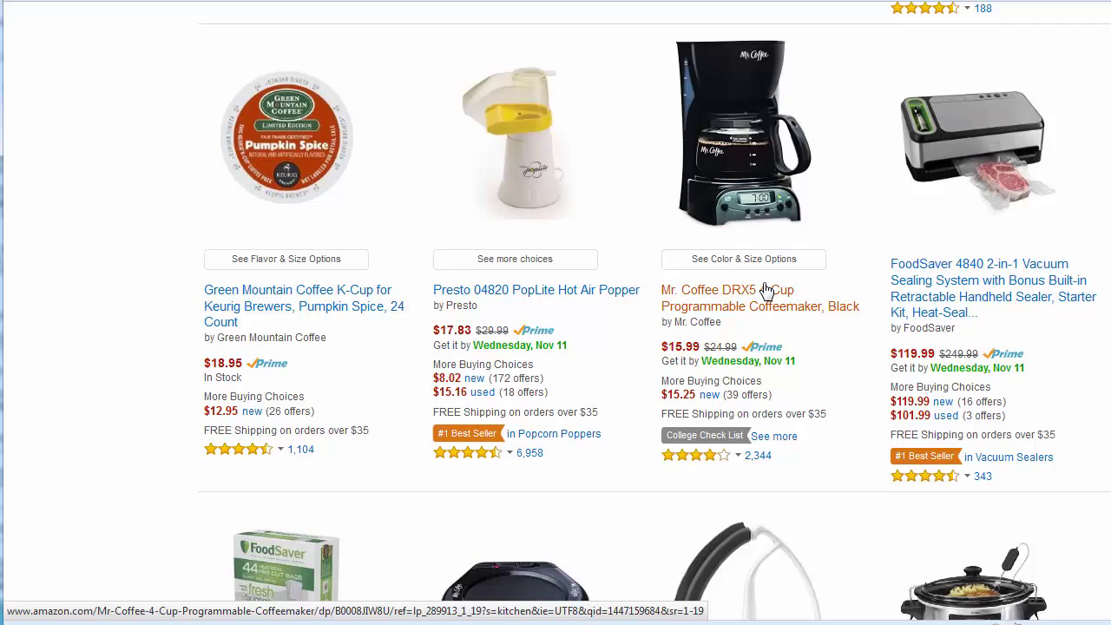
{"action": "scroll", "coordinate": [764, 289], "scroll_direction": "down", "scroll_amount": 6}
{"action": "scroll", "coordinate": [764, 289], "scroll_direction": "down", "scroll_amount": 2}
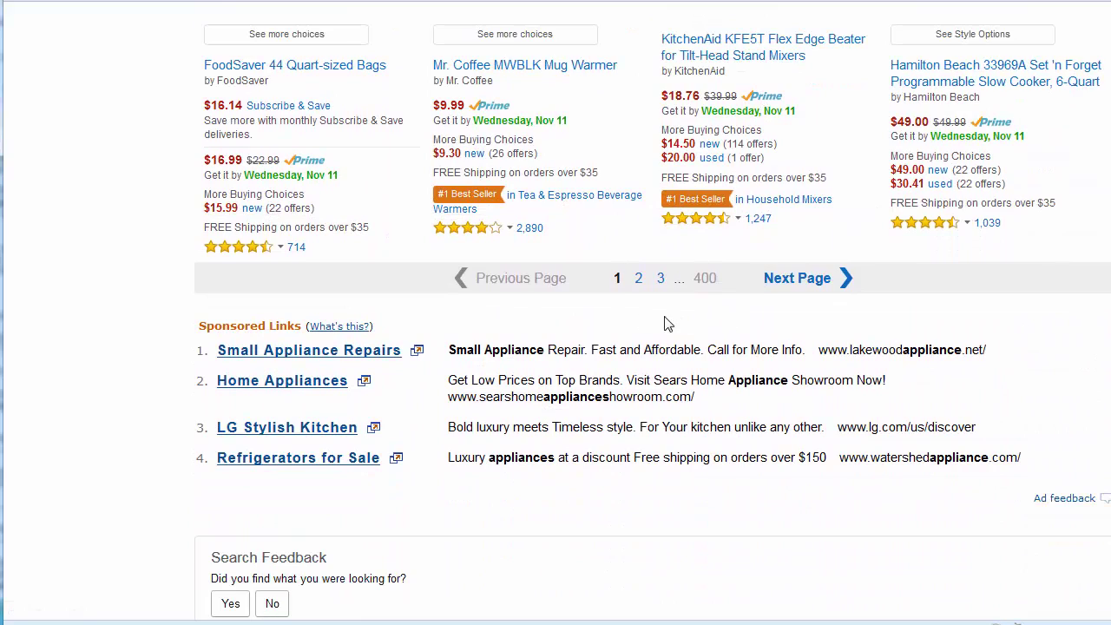
{"action": "scroll", "coordinate": [530, 243], "scroll_direction": "up", "scroll_amount": 5}
{"action": "scroll", "coordinate": [529, 243], "scroll_direction": "down", "scroll_amount": 5}
{"action": "scroll", "coordinate": [728, 325], "scroll_direction": "up", "scroll_amount": 15}
{"action": "scroll", "coordinate": [727, 324], "scroll_direction": "up", "scroll_amount": 20}
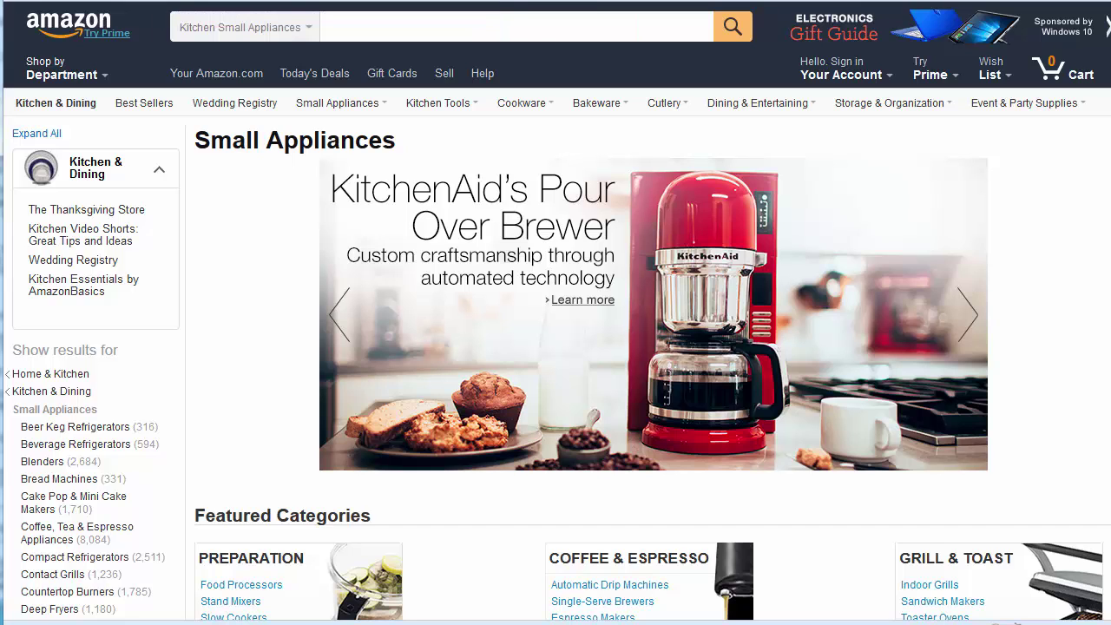
{"action": "right_click", "coordinate": [165, 0]}
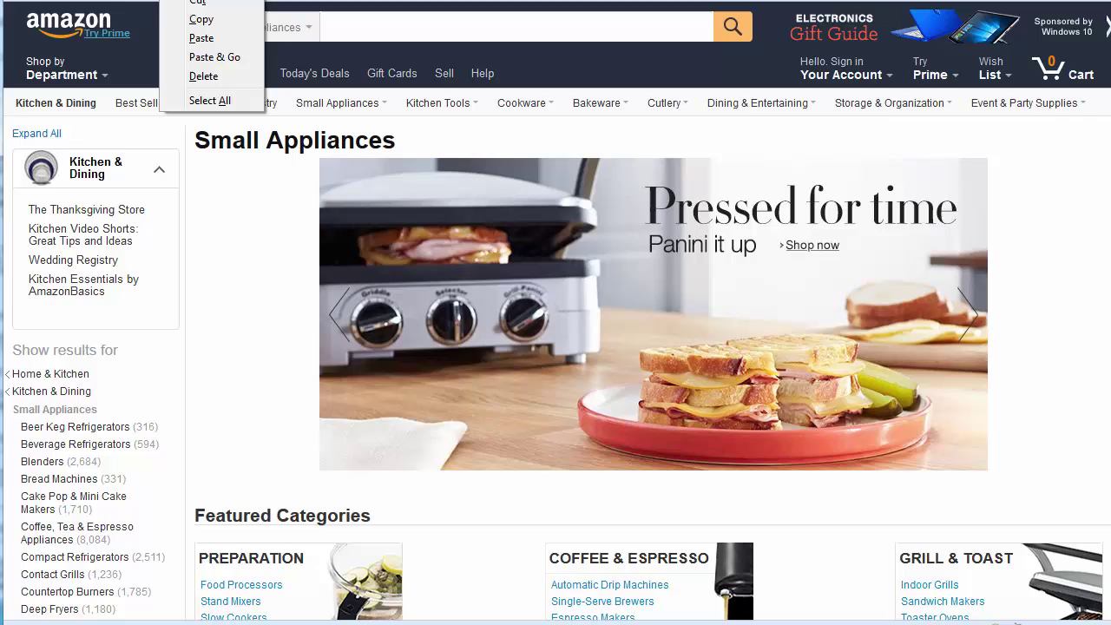
{"action": "left_click", "coordinate": [200, 18]}
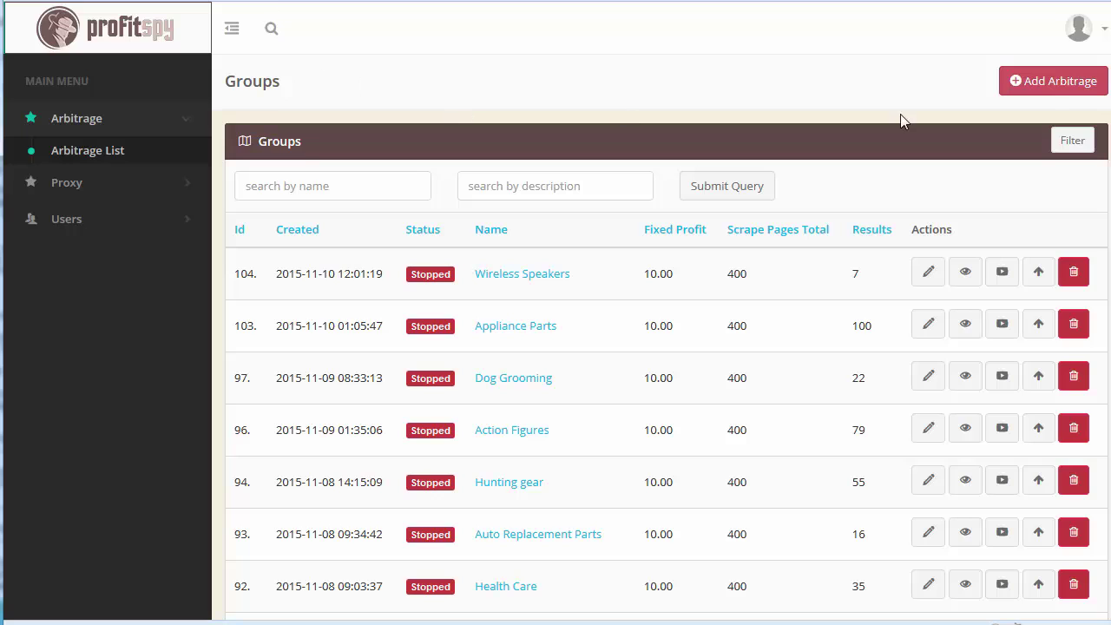
Start a new arbitrage and paste the copied Amazon address as the URL to scrape
{"action": "left_click", "coordinate": [1039, 91]}
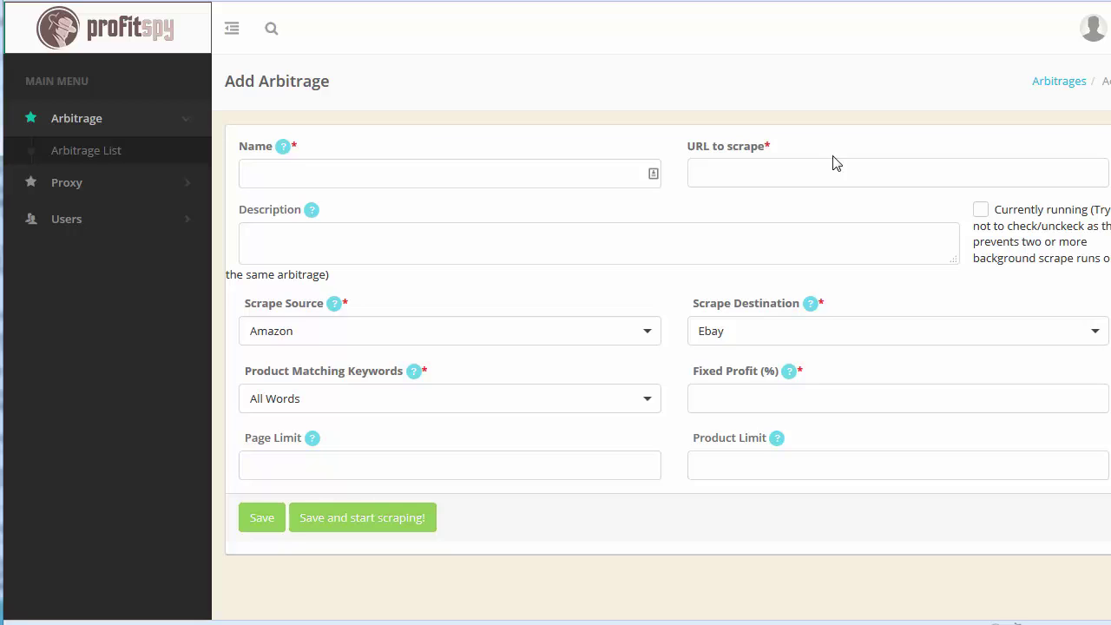
{"action": "left_click", "coordinate": [743, 177]}
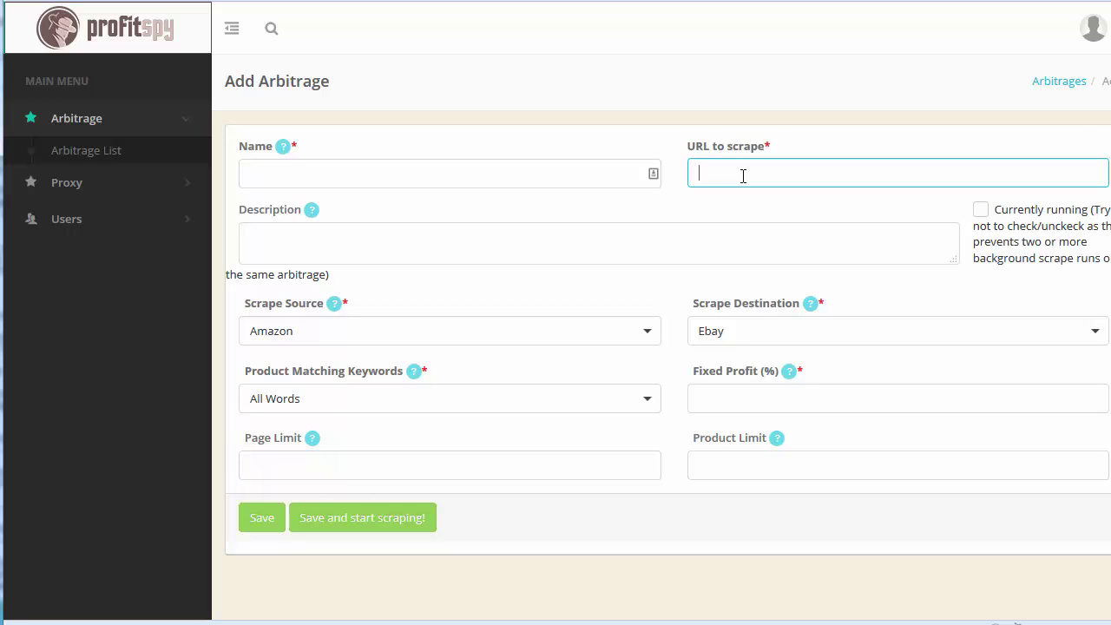
{"action": "key", "text": "ctrl+v"}
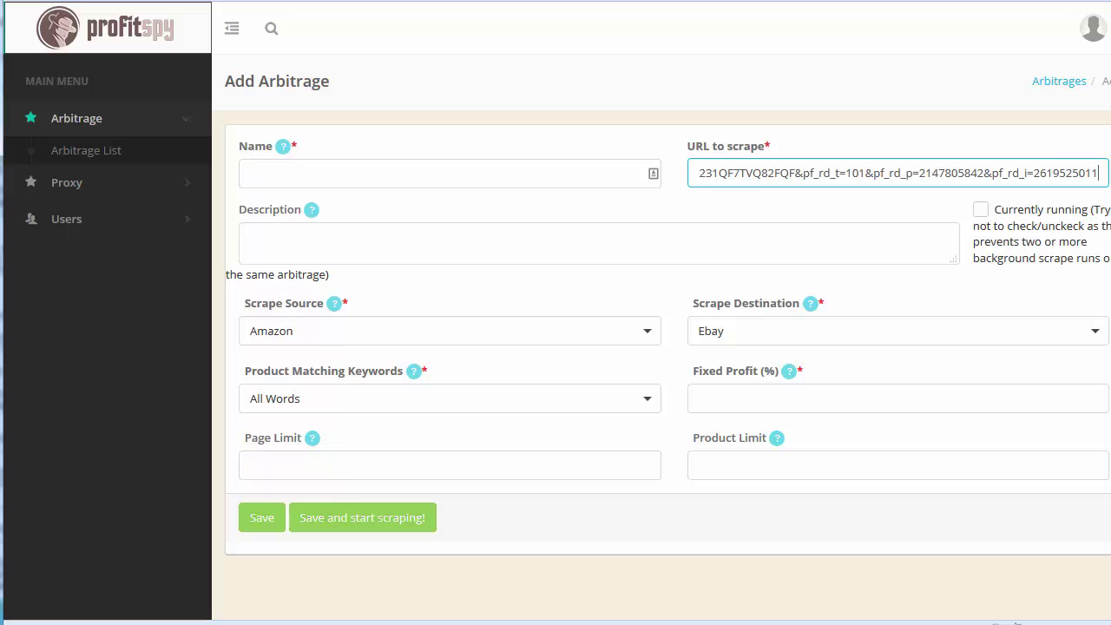
Name the arbitrage 'Small Appliances' using the autocomplete suggestion
{"action": "left_click", "coordinate": [300, 176]}
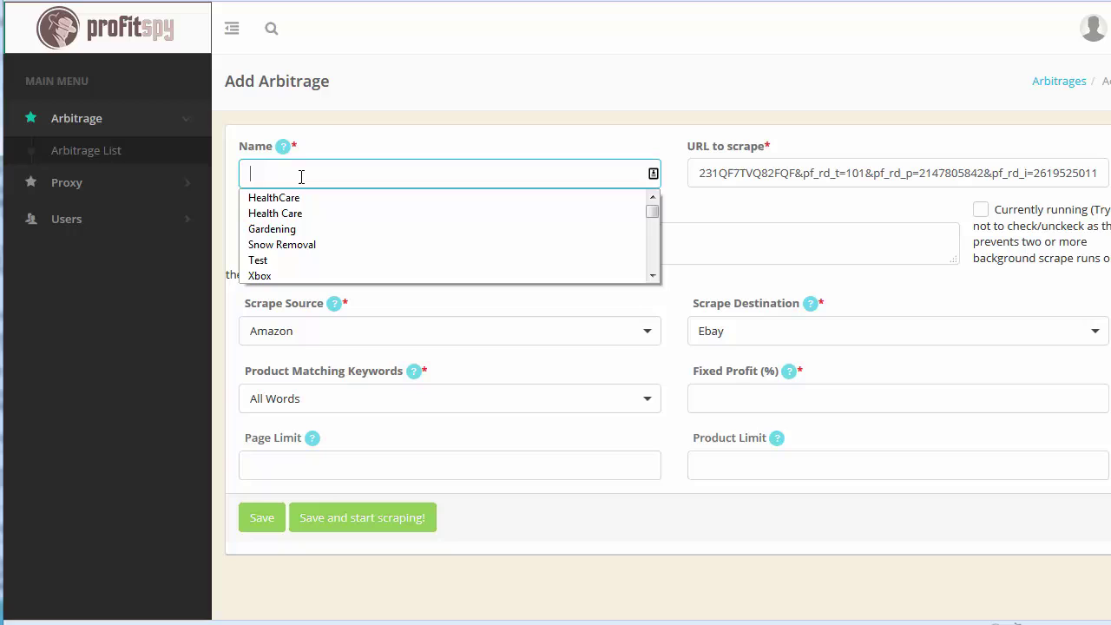
{"action": "type", "text": "Small"}
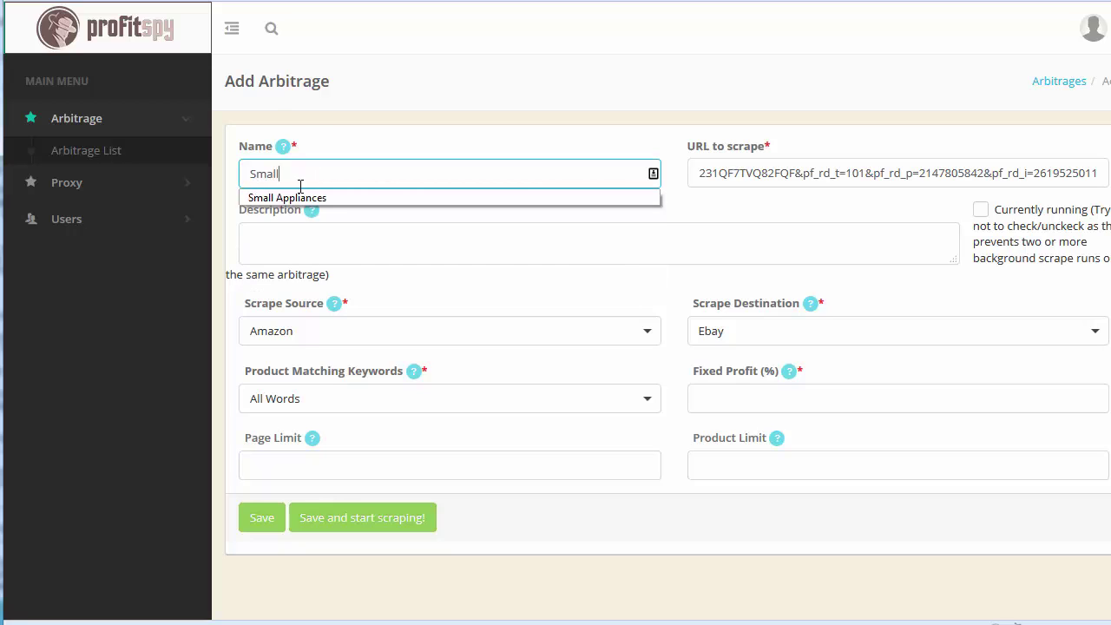
{"action": "left_click", "coordinate": [298, 198]}
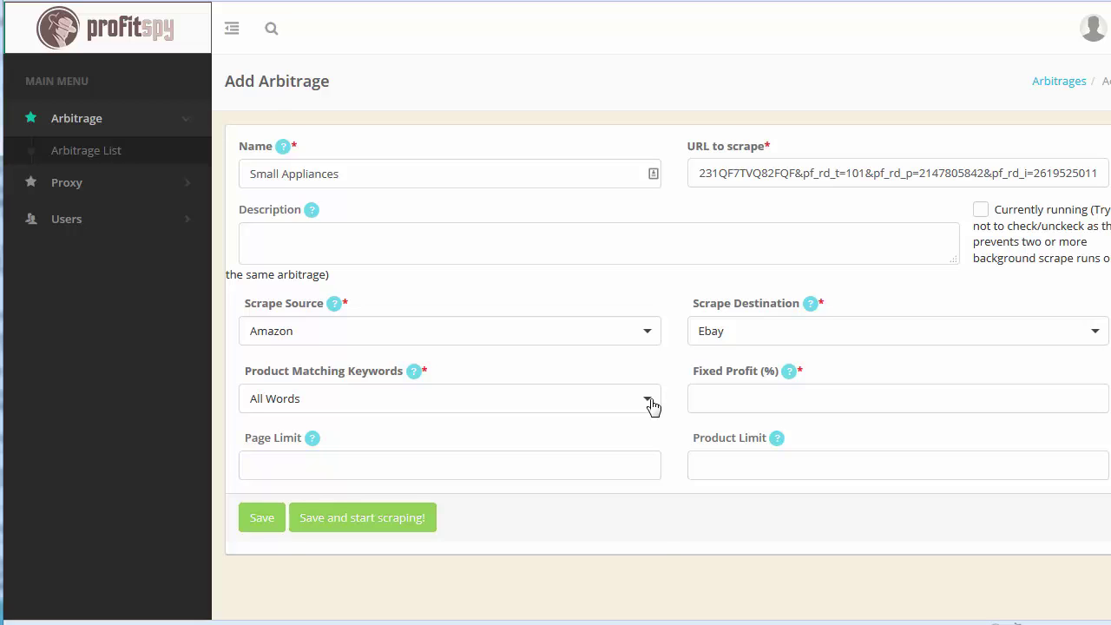
Change Product Matching Keywords from All Words to First 7 Words
{"action": "left_click", "coordinate": [651, 403]}
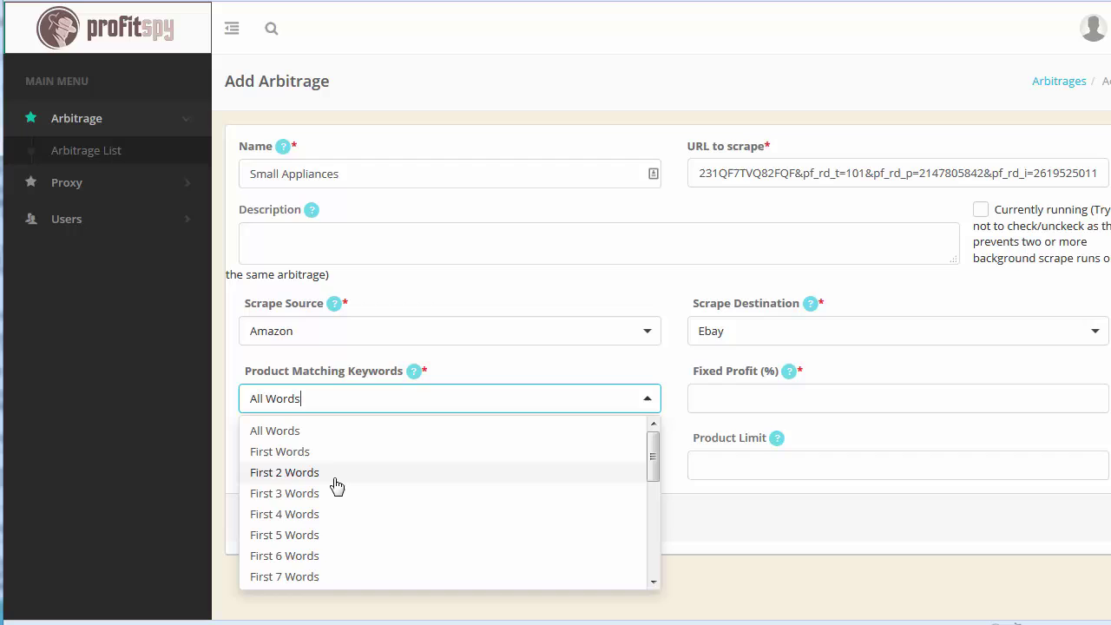
{"action": "scroll", "coordinate": [379, 539], "scroll_direction": "down", "scroll_amount": 4}
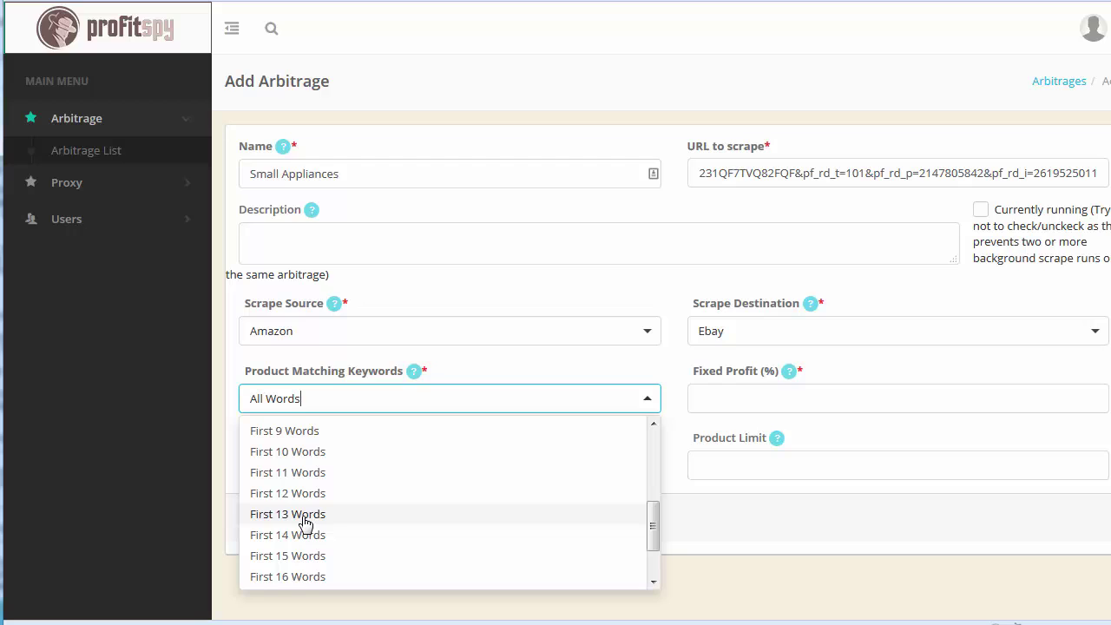
{"action": "scroll", "coordinate": [304, 521], "scroll_direction": "up", "scroll_amount": 3}
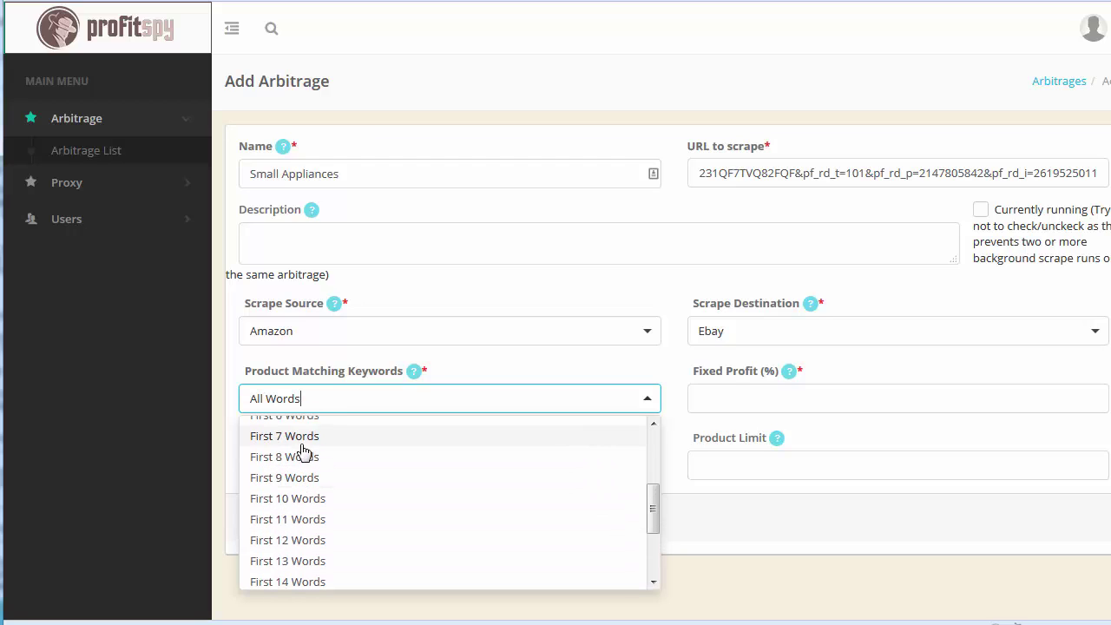
{"action": "left_click", "coordinate": [302, 443]}
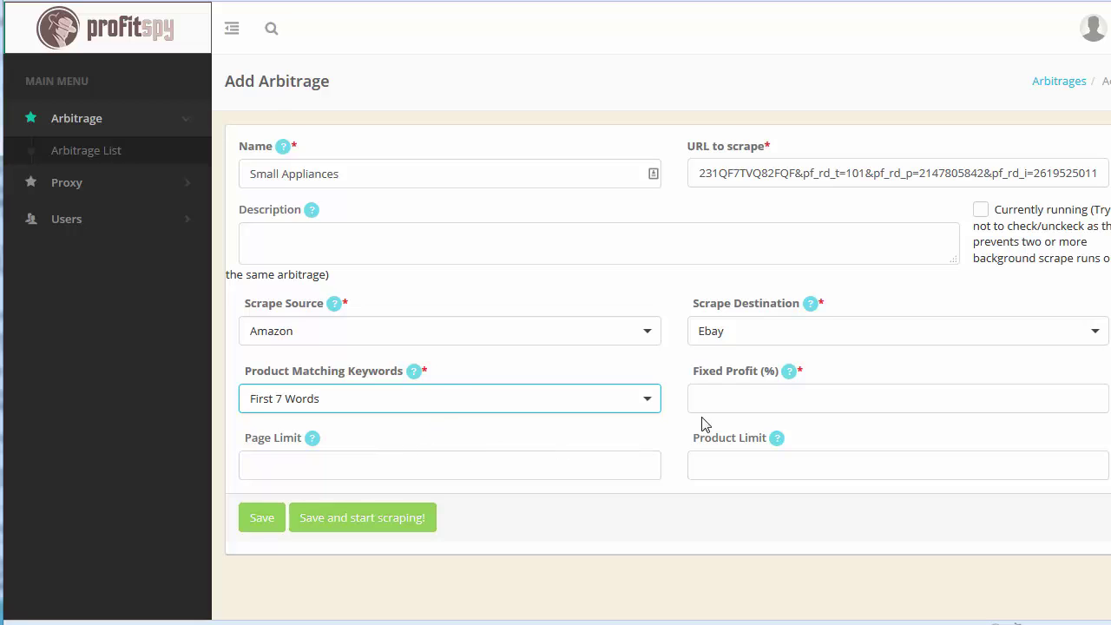
Enter 10 in the Fixed Profit (%) field
{"action": "left_click", "coordinate": [727, 392]}
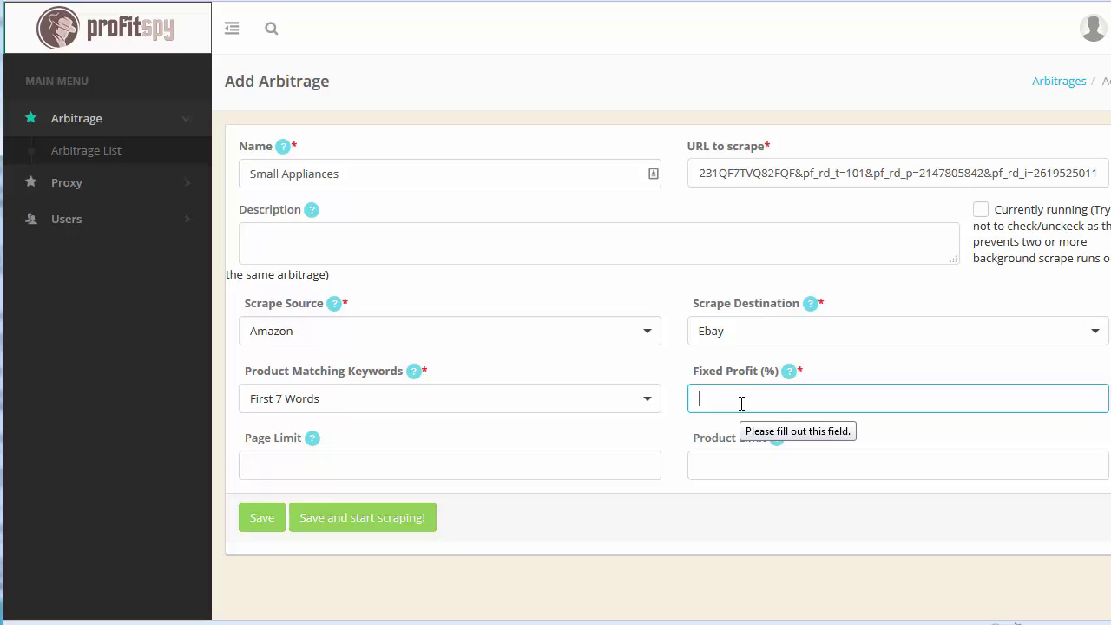
{"action": "type", "text": "10"}
{"action": "left_click", "coordinate": [679, 441]}
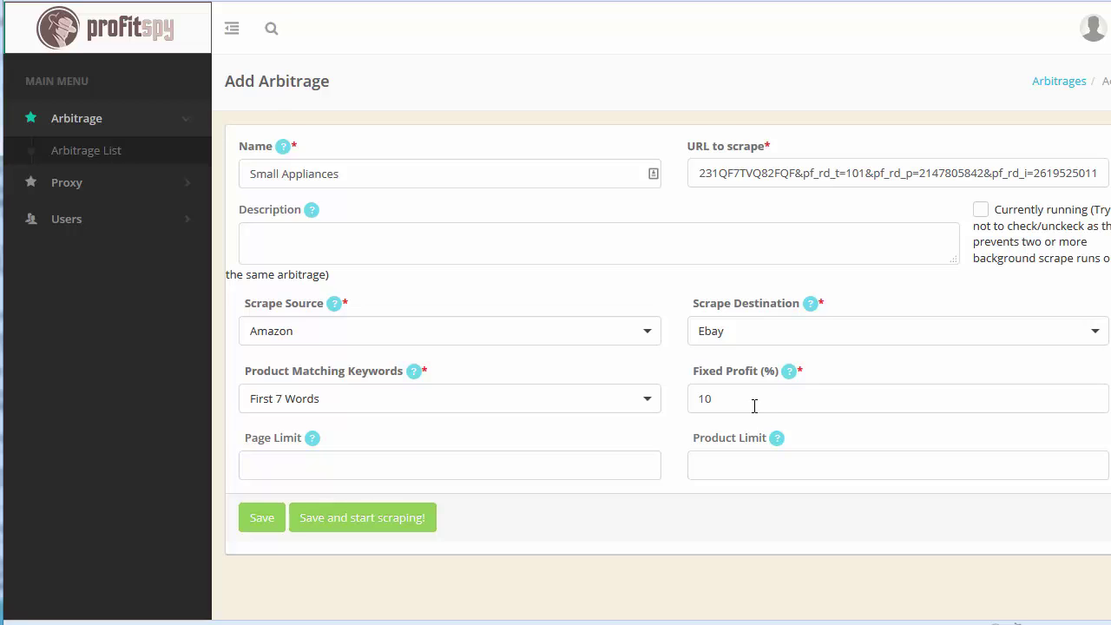
{"action": "left_click", "coordinate": [297, 470]}
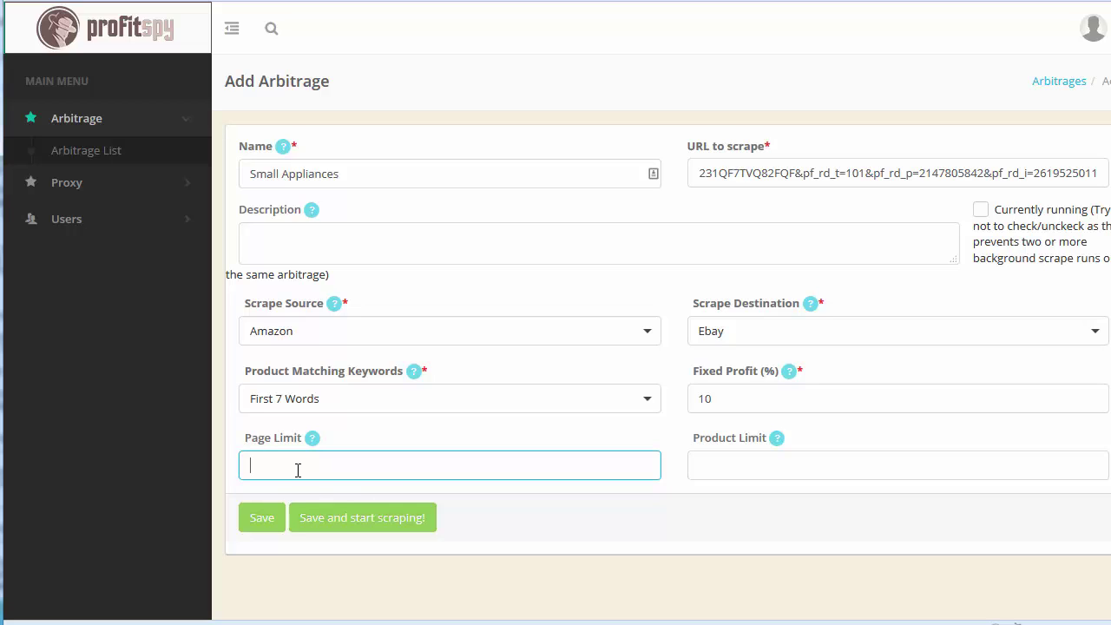
{"action": "type", "text": "50"}
{"action": "left_click_drag", "start_coordinate": [357, 473], "coordinate": [187, 466]}
{"action": "key", "text": "BackSpace"}
{"action": "left_click", "coordinate": [749, 470]}
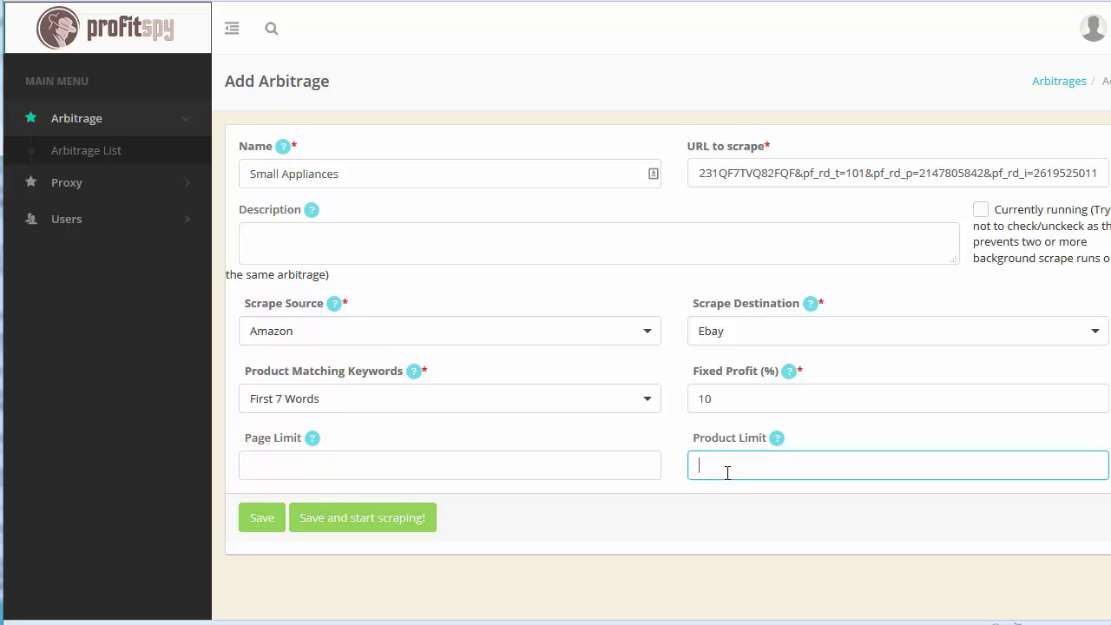
{"action": "type", "text": "15"}
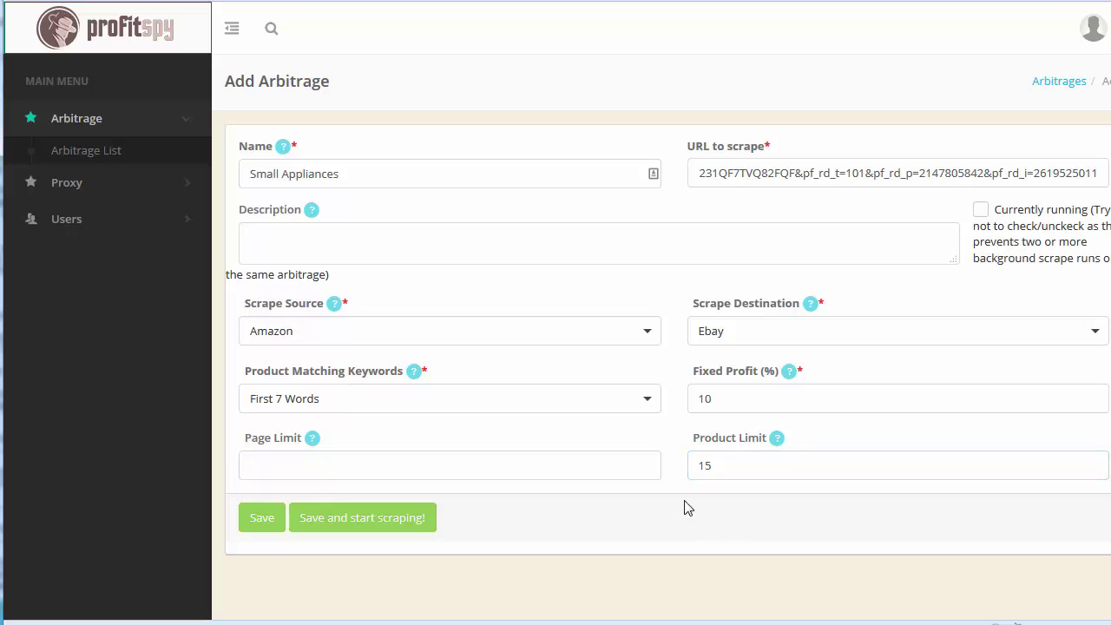
{"action": "left_click_drag", "start_coordinate": [726, 464], "coordinate": [572, 466]}
{"action": "key", "text": "BackSpace"}
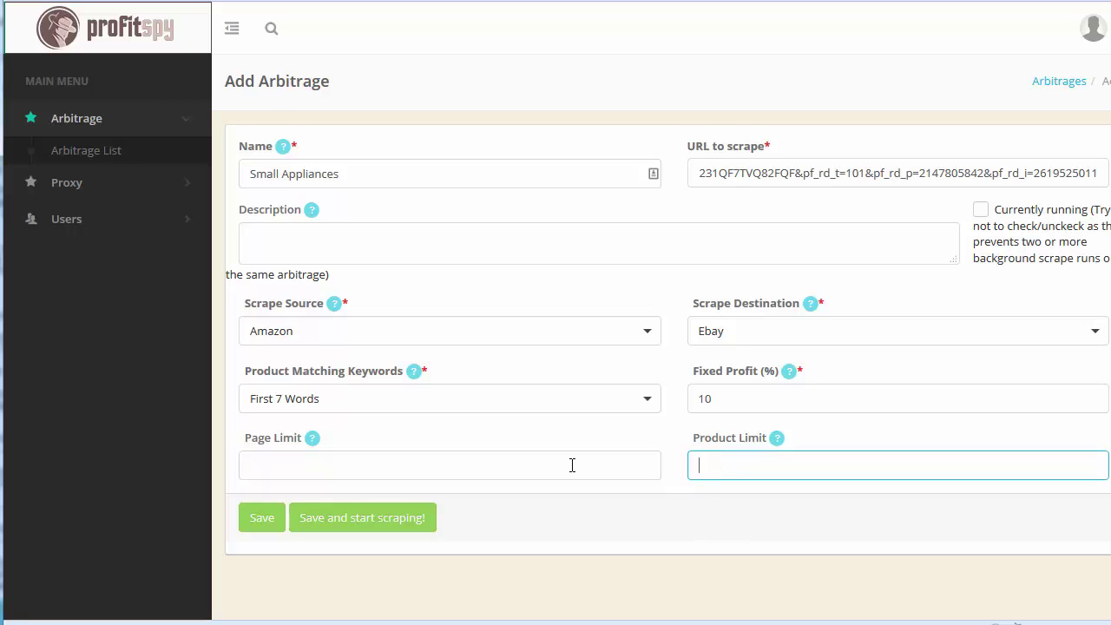
{"action": "left_click", "coordinate": [613, 548]}
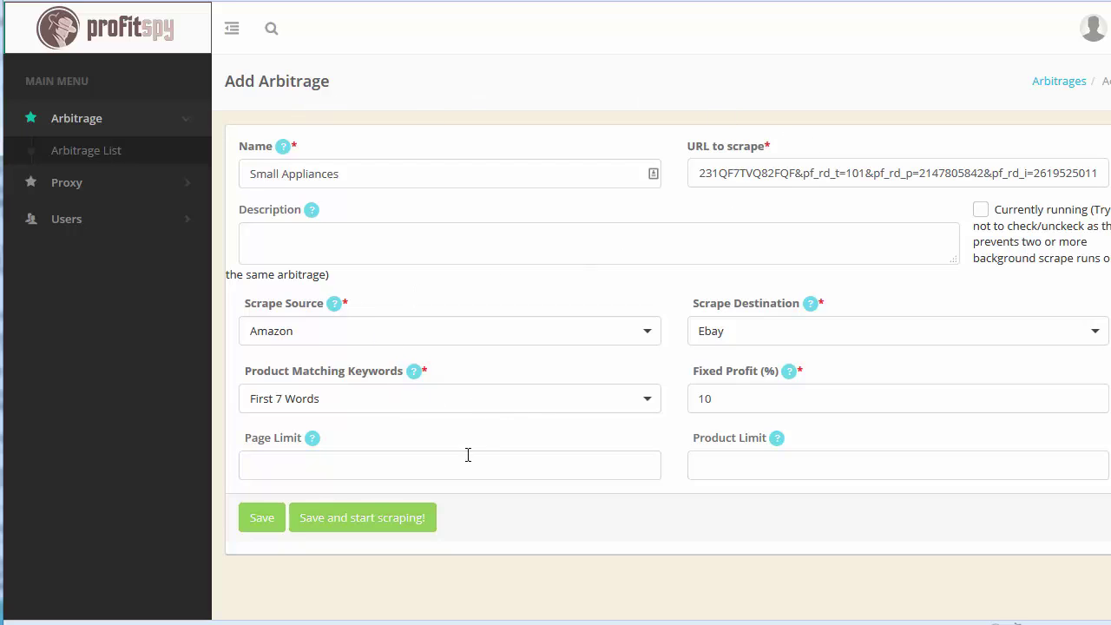
{"action": "mouse_move", "coordinate": [312, 438]}
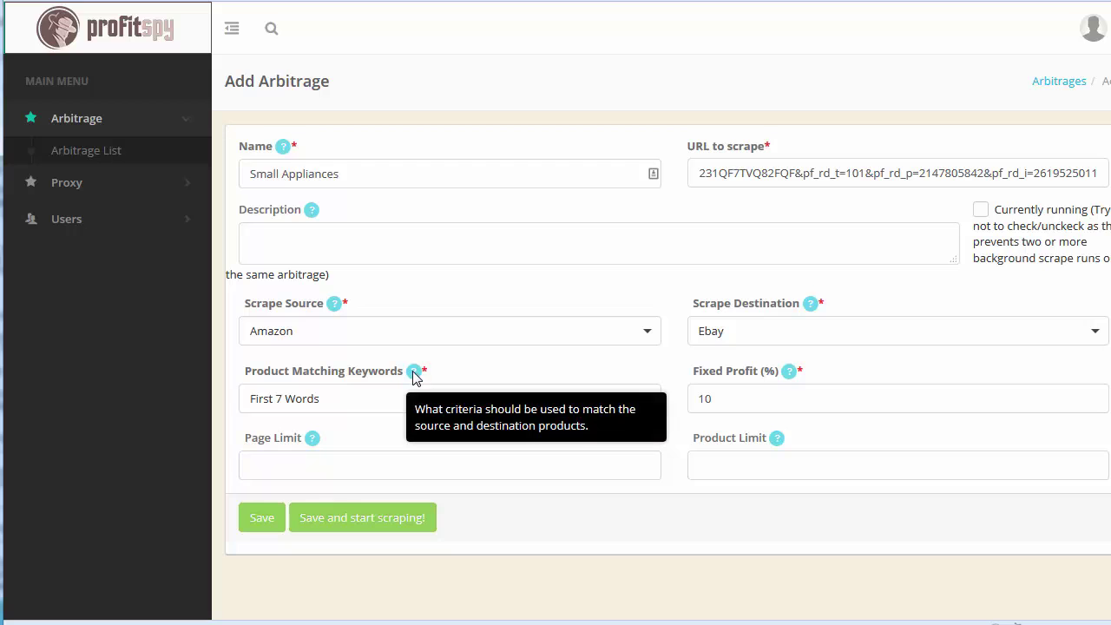
{"action": "mouse_move", "coordinate": [334, 306]}
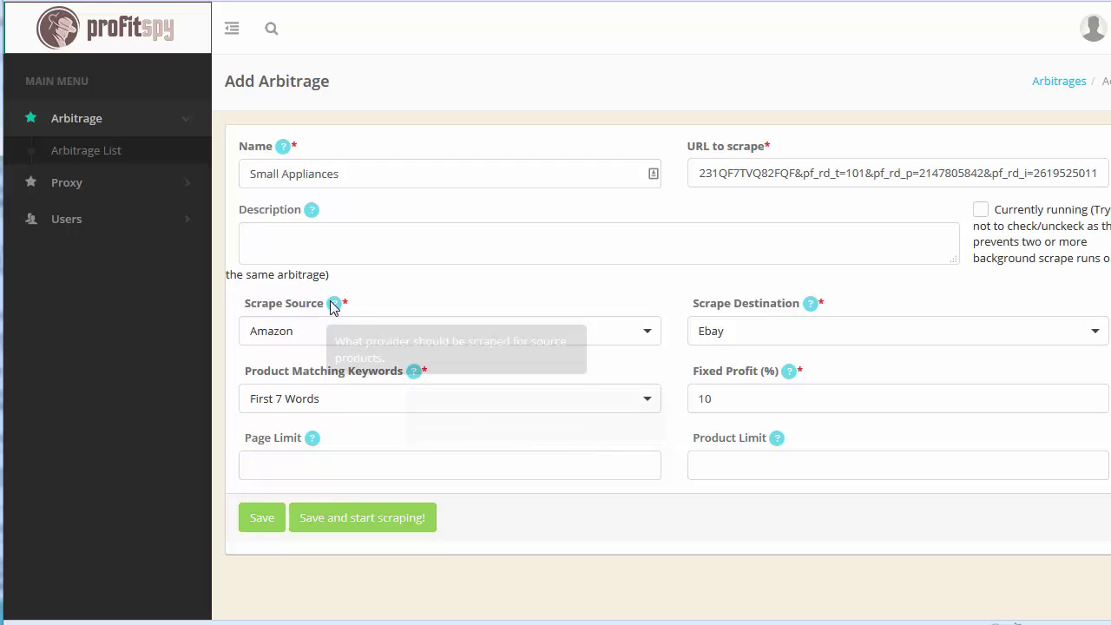
Save the Small Appliances arbitrage and start scraping it as job 107
{"action": "left_click", "coordinate": [358, 522]}
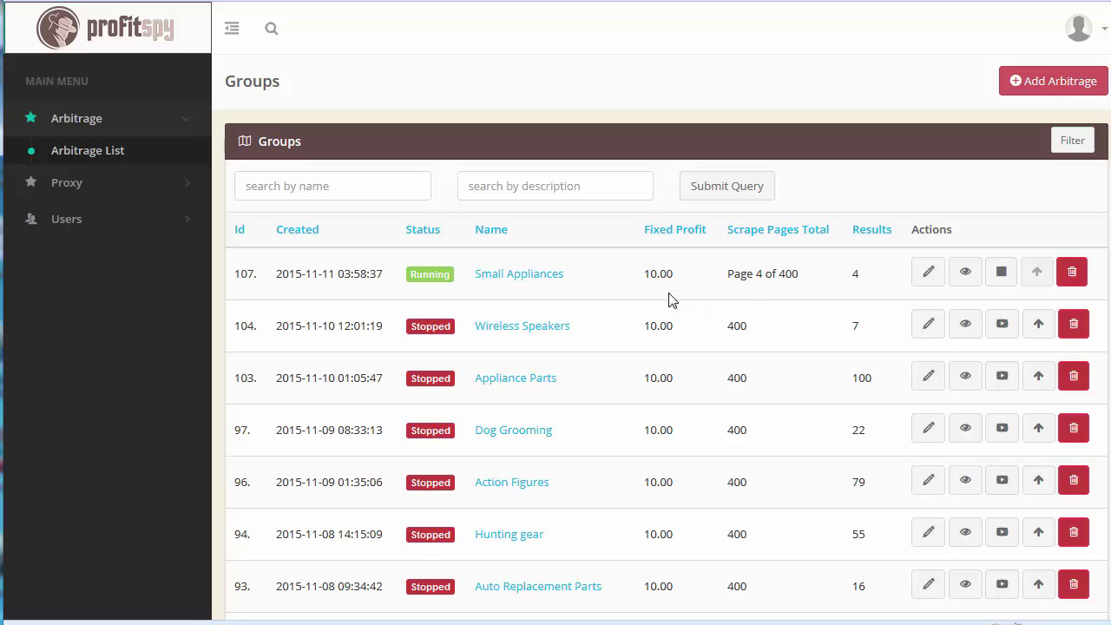
View the Small Appliances scraped products, then go back to the Groups list
{"action": "left_click", "coordinate": [529, 284]}
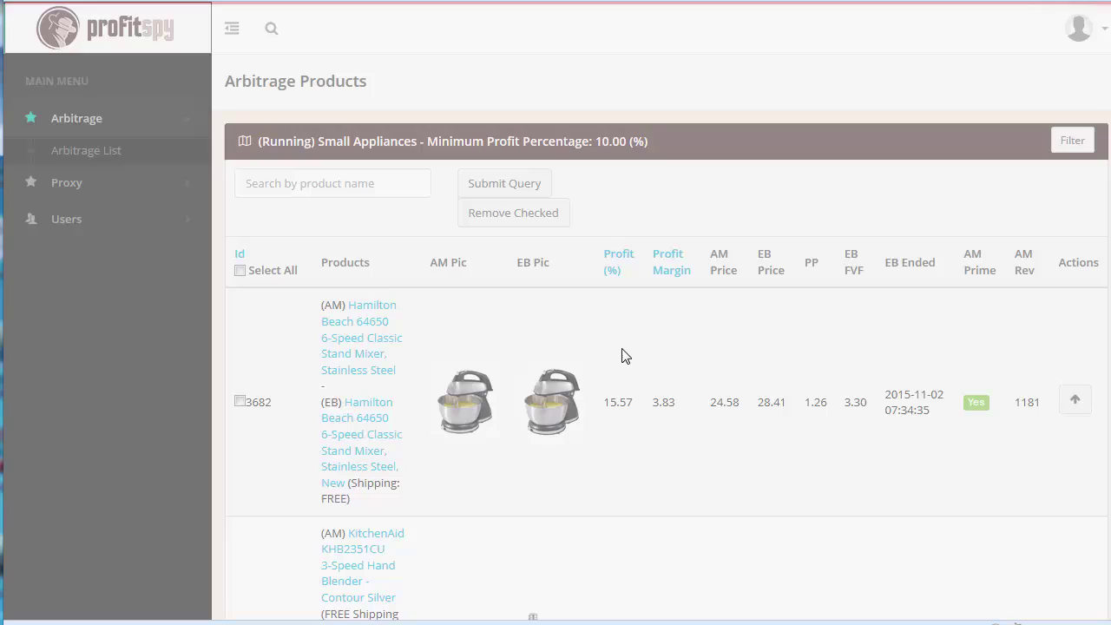
{"action": "scroll", "coordinate": [625, 355], "scroll_direction": "down", "scroll_amount": 5}
{"action": "scroll", "coordinate": [625, 352], "scroll_direction": "up", "scroll_amount": 5}
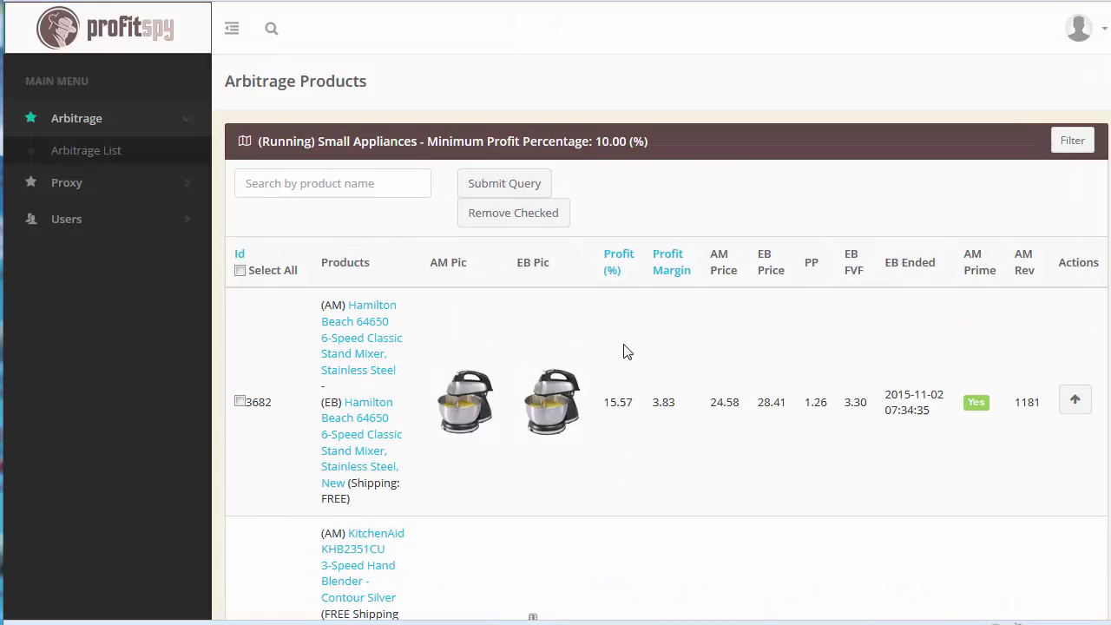
{"action": "key", "text": "alt+Left"}
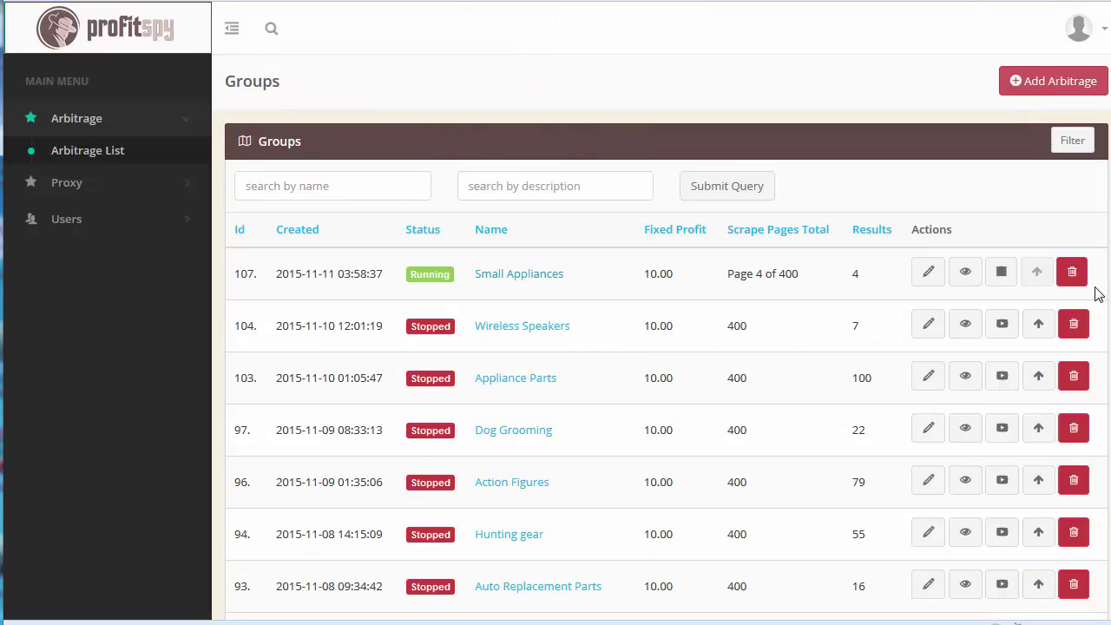